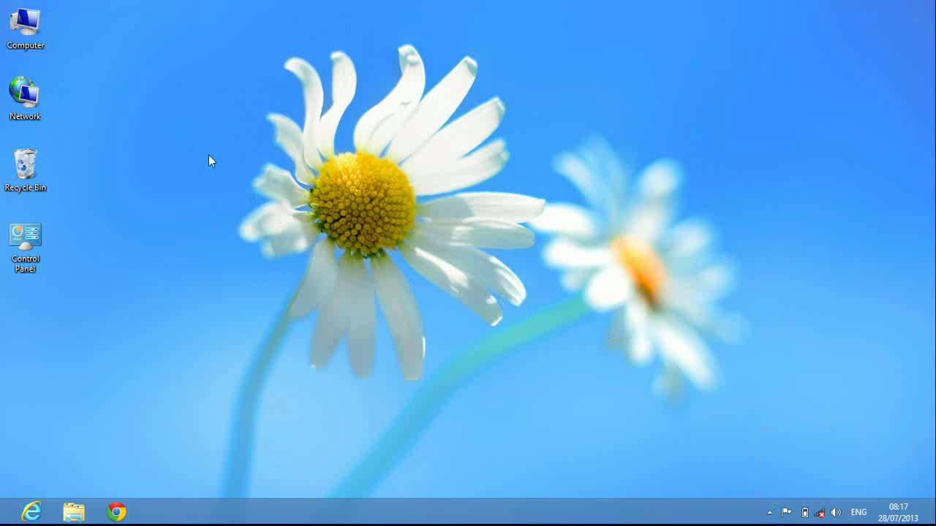
# - Open the account picture settings from the user tile on the Start screen
pyautogui.press('super')
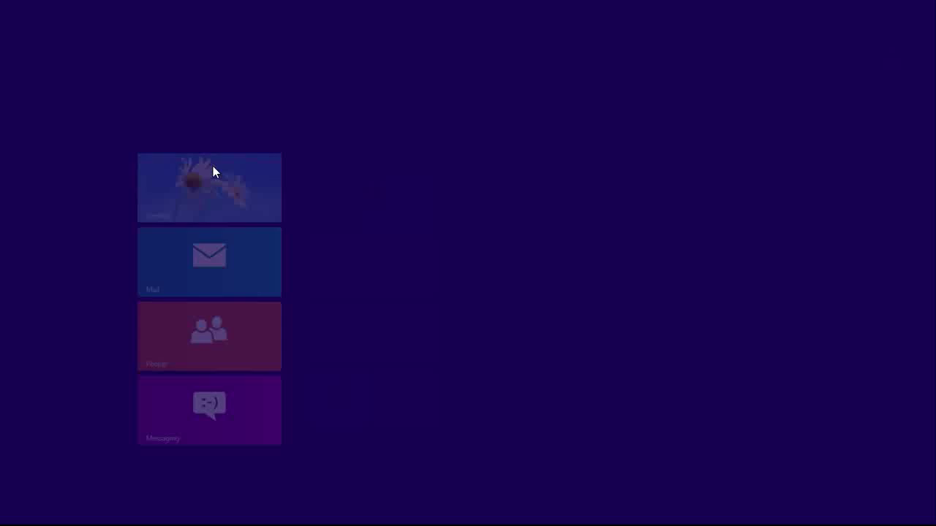
pyautogui.scroll(-2, 143, 259)
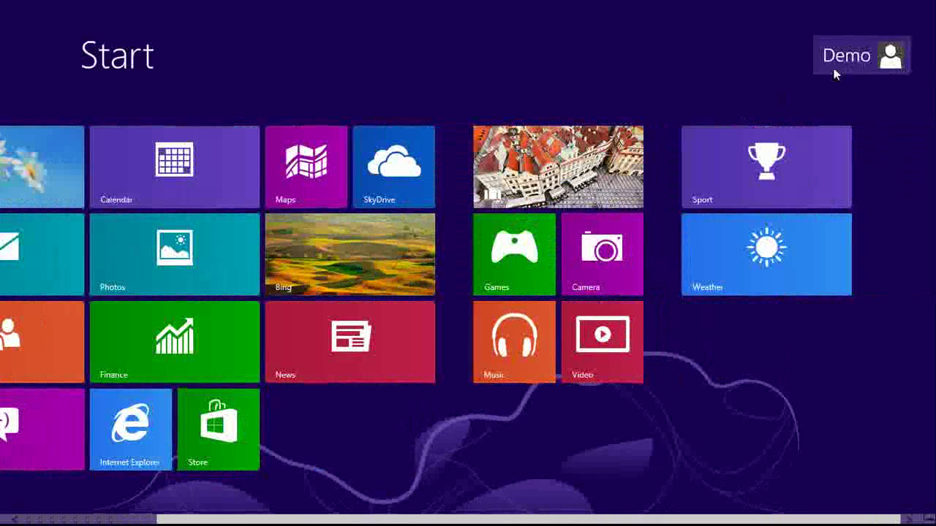
pyautogui.scroll(2, 410, 300)
pyautogui.scroll(-2, 420, 321)
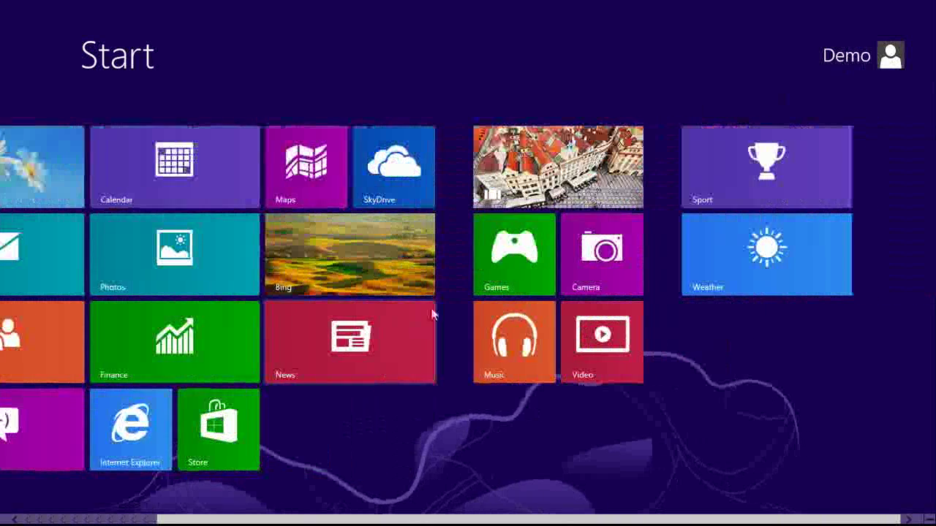
pyautogui.click(890, 57)
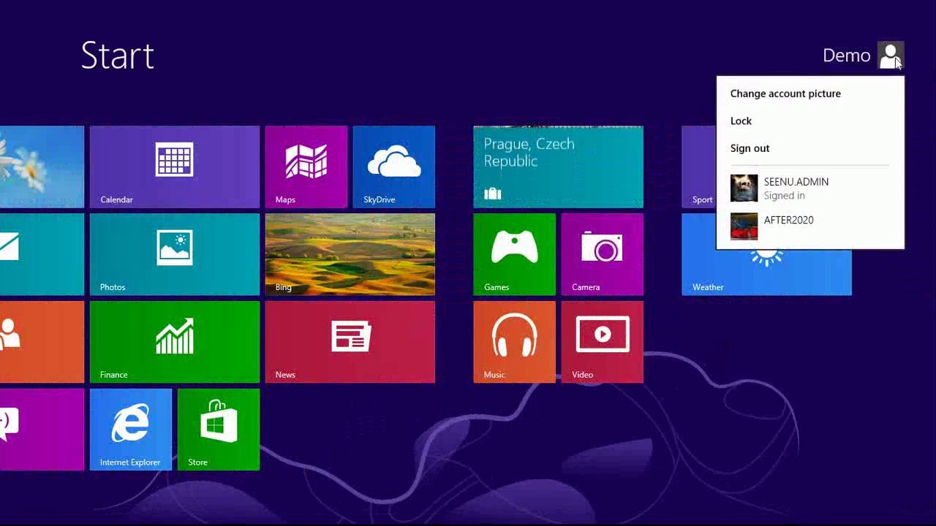
pyautogui.click(792, 90)
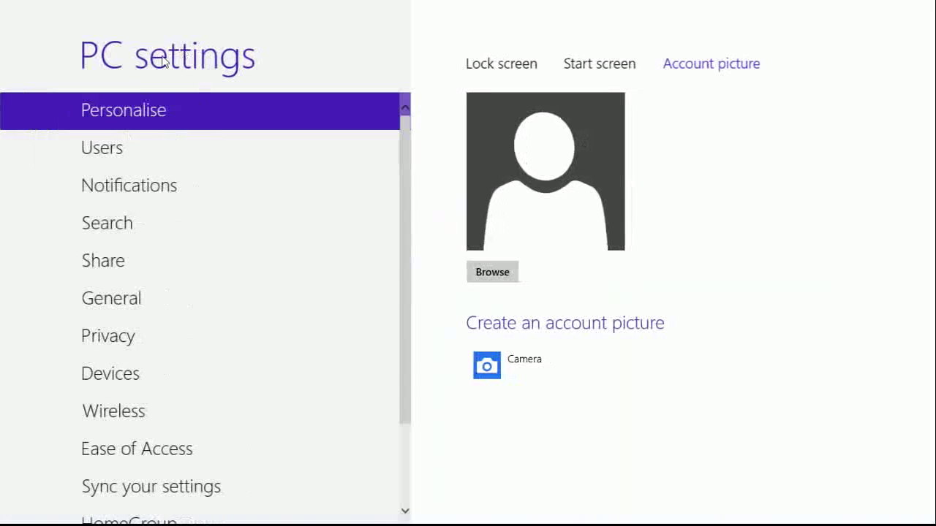
# - Close PC settings and return to the desktop
pyautogui.click(4, 5)
pyautogui.rightClick(3, 6)
pyautogui.click(18, 9)
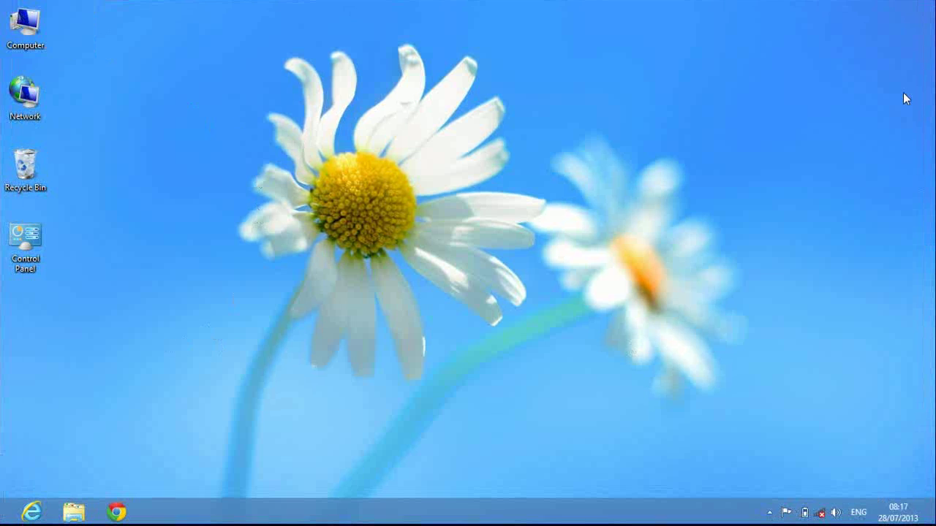
# - Open the full PC settings from the desktop and look through the lock screen personalisation options
pyautogui.moveTo(935, 525)
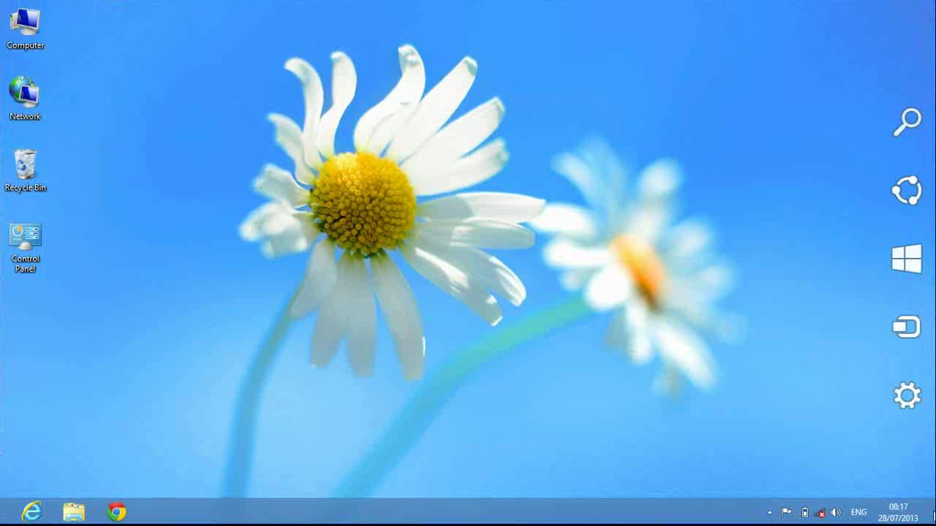
pyautogui.click(932, 408)
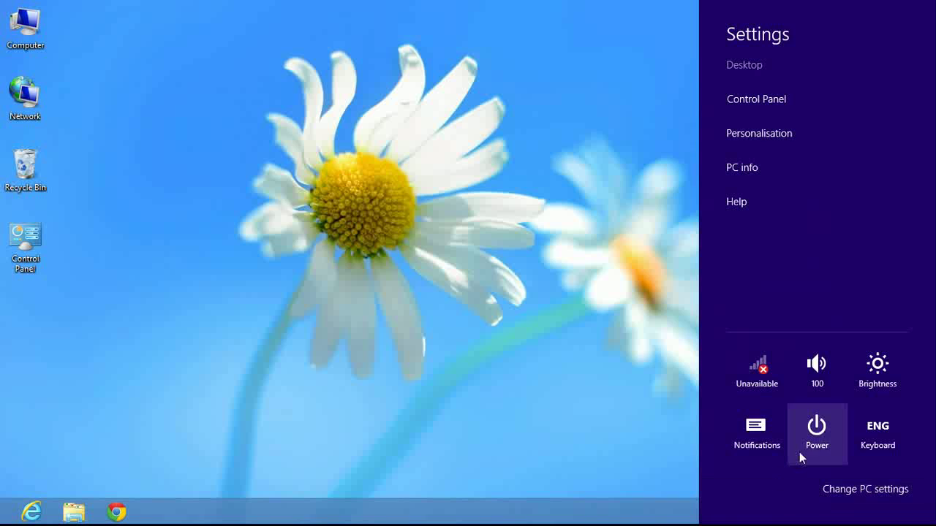
pyautogui.click(870, 489)
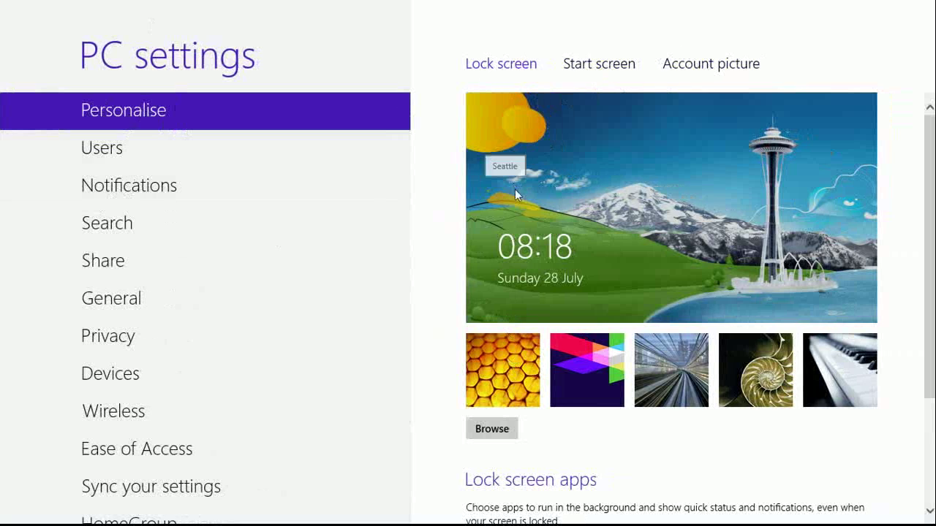
pyautogui.scroll(-3, 529, 351)
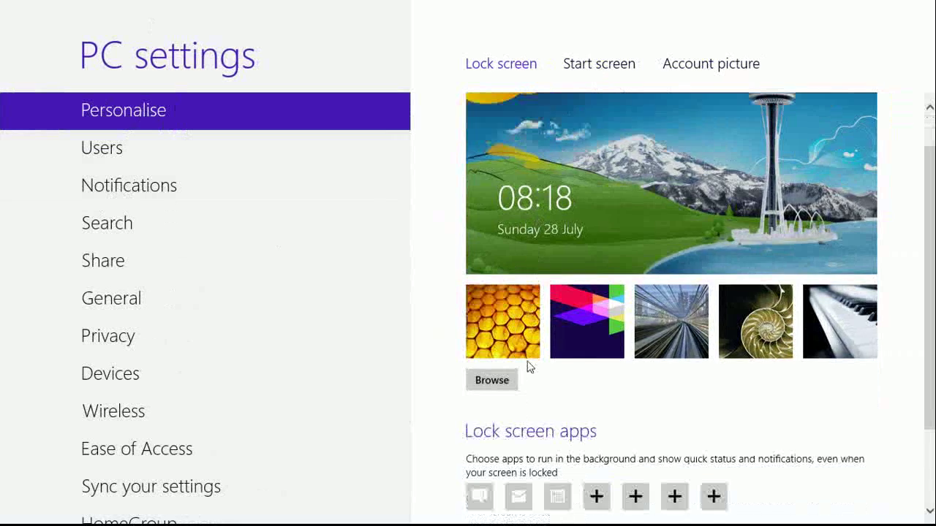
pyautogui.scroll(3, 604, 300)
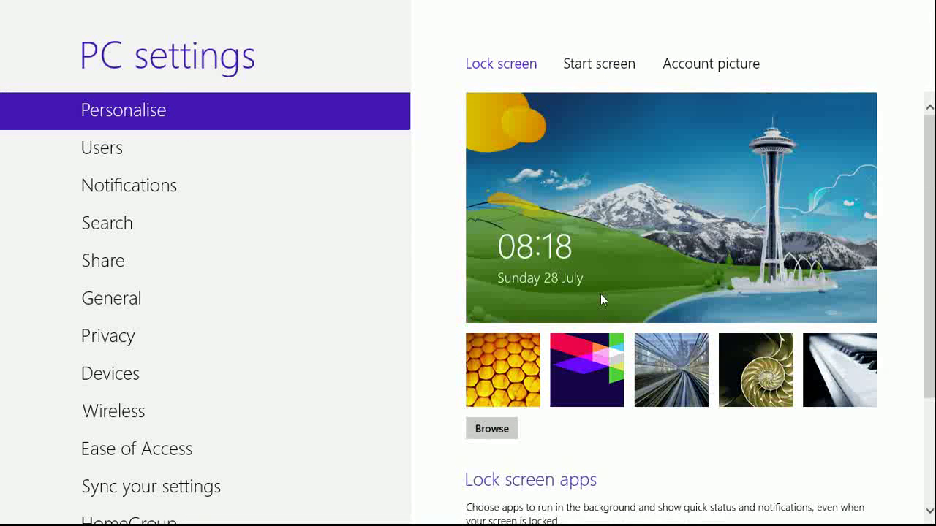
# - Start browsing for a new account picture and go up to the Computer location in the file picker
pyautogui.click(597, 70)
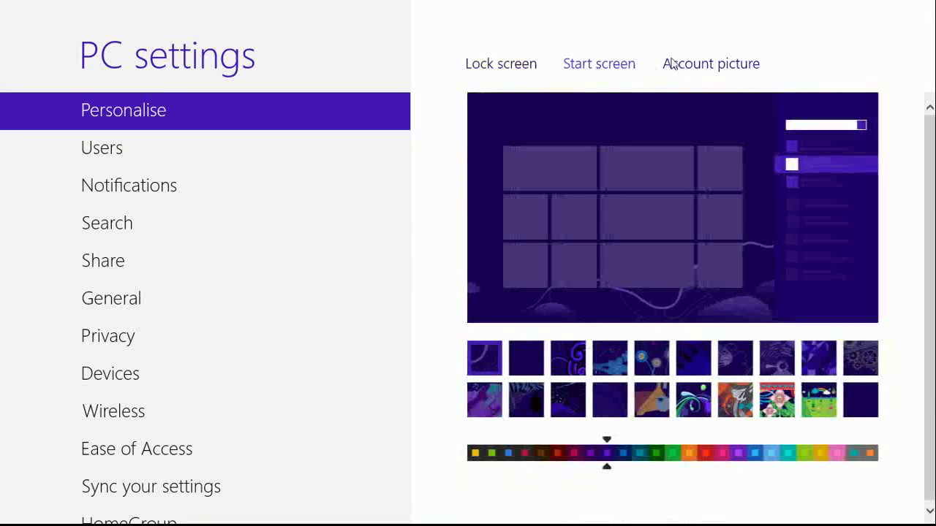
pyautogui.click(671, 68)
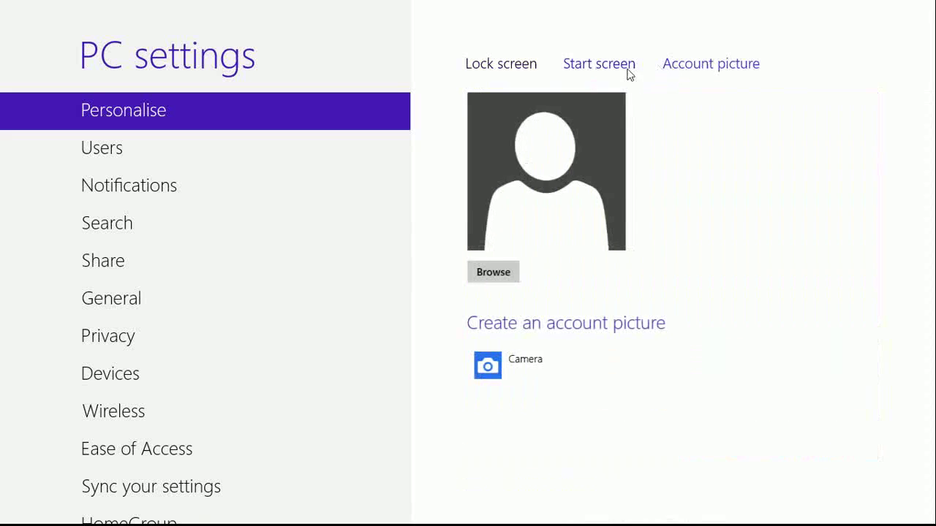
pyautogui.click(493, 278)
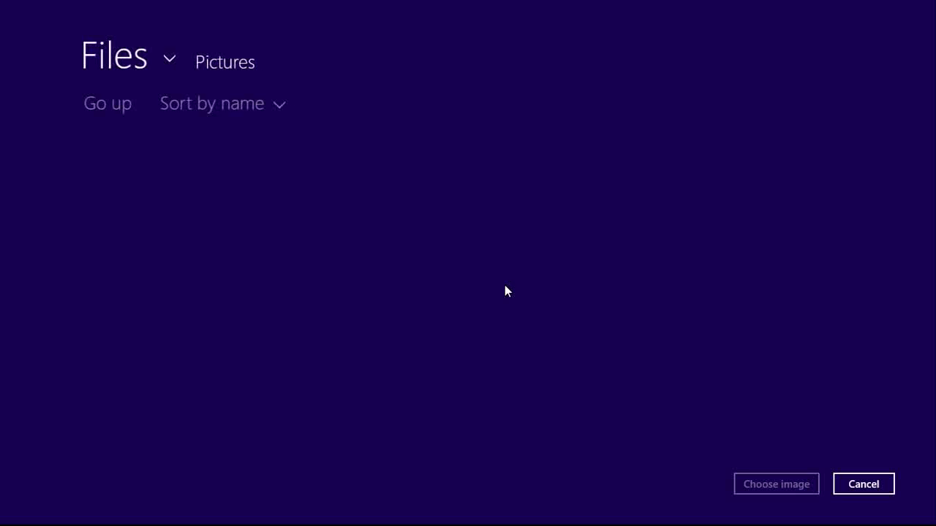
pyautogui.click(125, 107)
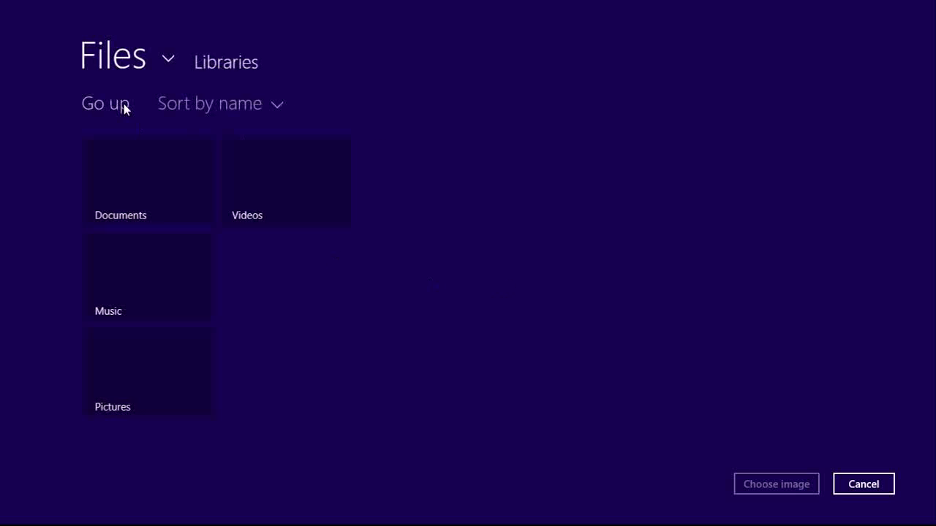
pyautogui.click(124, 107)
pyautogui.click(147, 366)
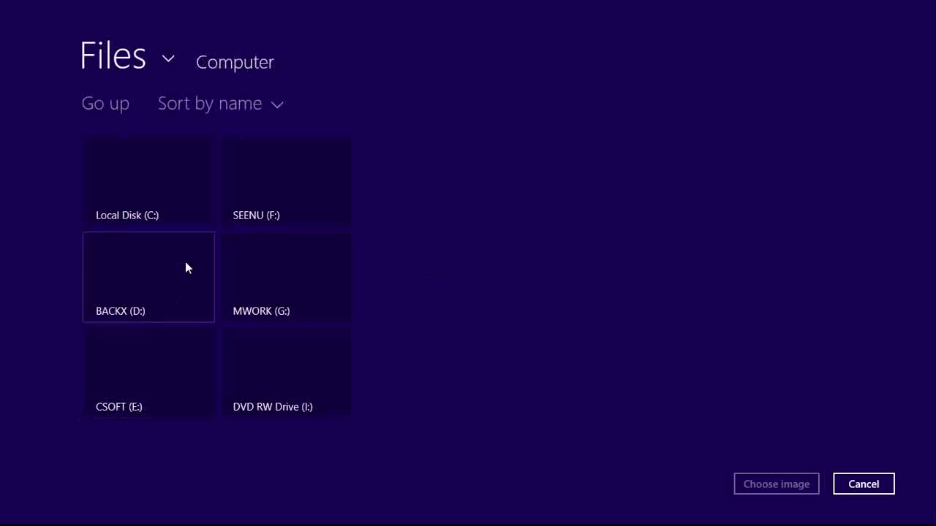
# - Set the orange slice image from the Fruits folder, under SMART and PICCOL on drive F:, as the account picture
pyautogui.click(248, 195)
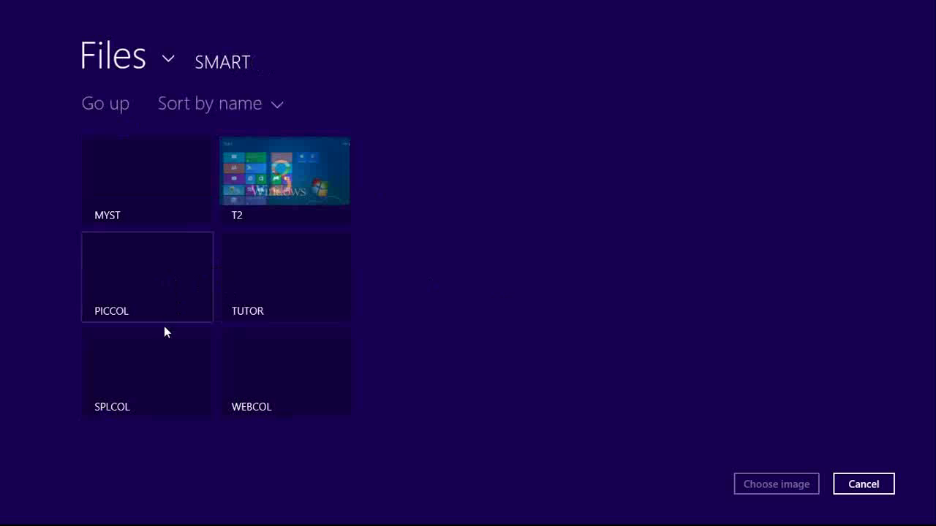
pyautogui.click(158, 284)
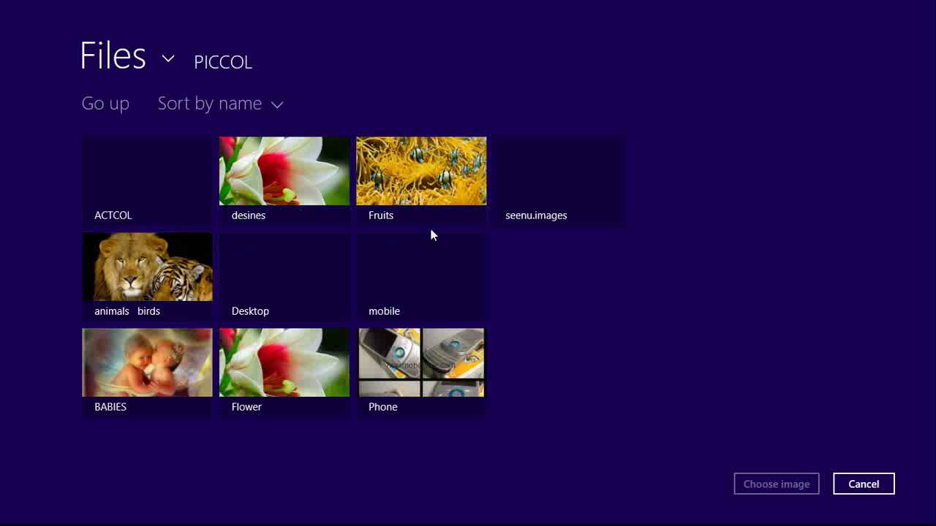
pyautogui.click(396, 189)
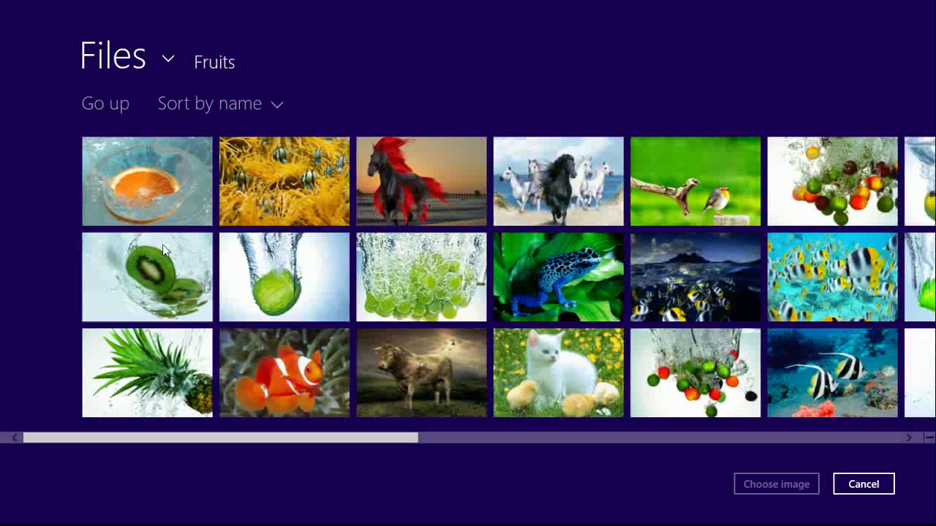
pyautogui.click(155, 192)
pyautogui.click(785, 481)
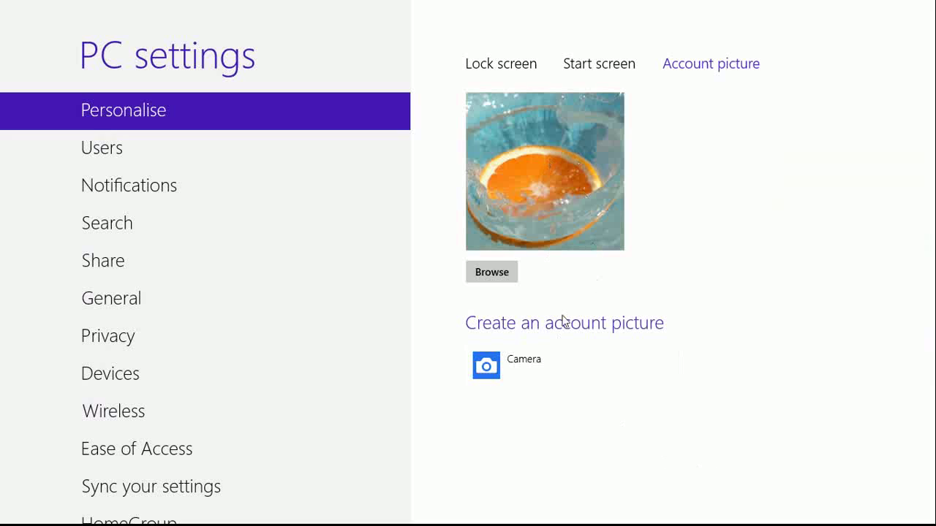
# - Try light blue, purple, brown and green for the Start screen, then set its colour scheme to bright blue
pyautogui.click(595, 64)
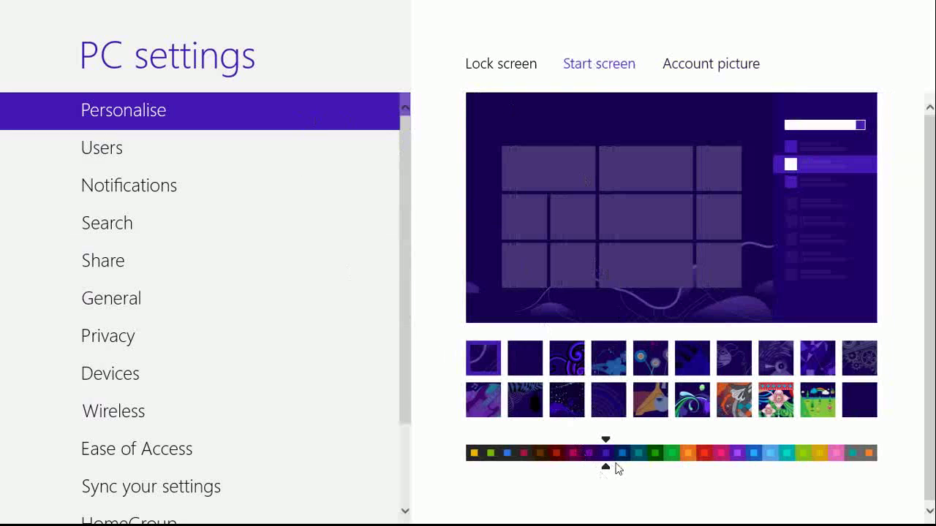
pyautogui.moveTo(608, 468); pyautogui.dragTo(767, 467)
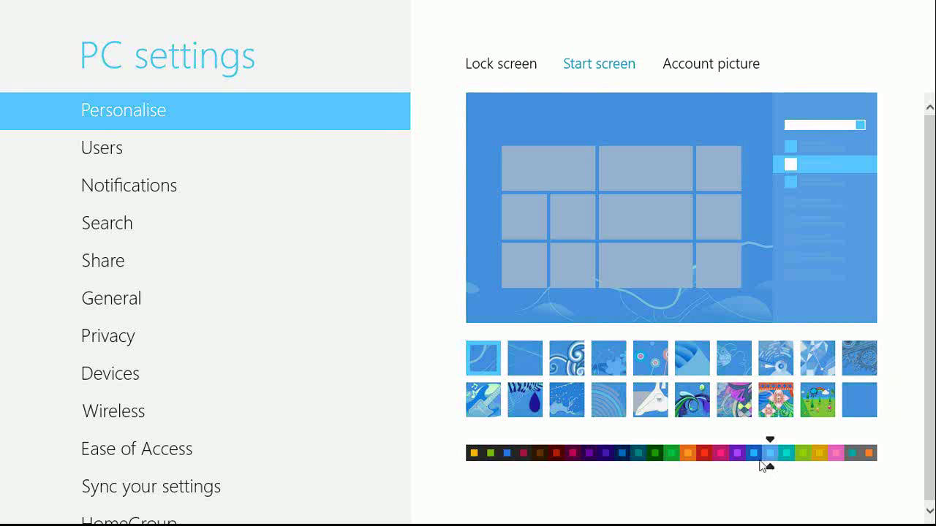
pyautogui.click(735, 465)
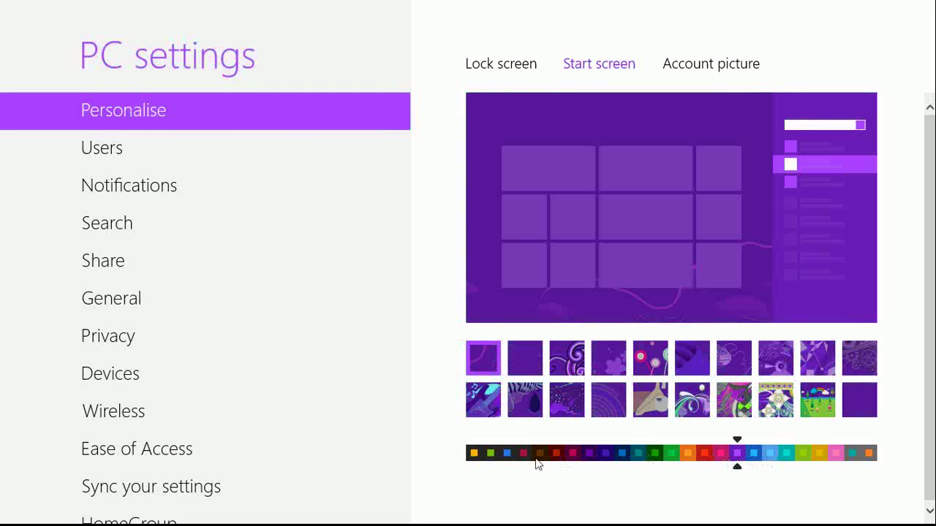
pyautogui.moveTo(537, 464); pyautogui.dragTo(544, 462)
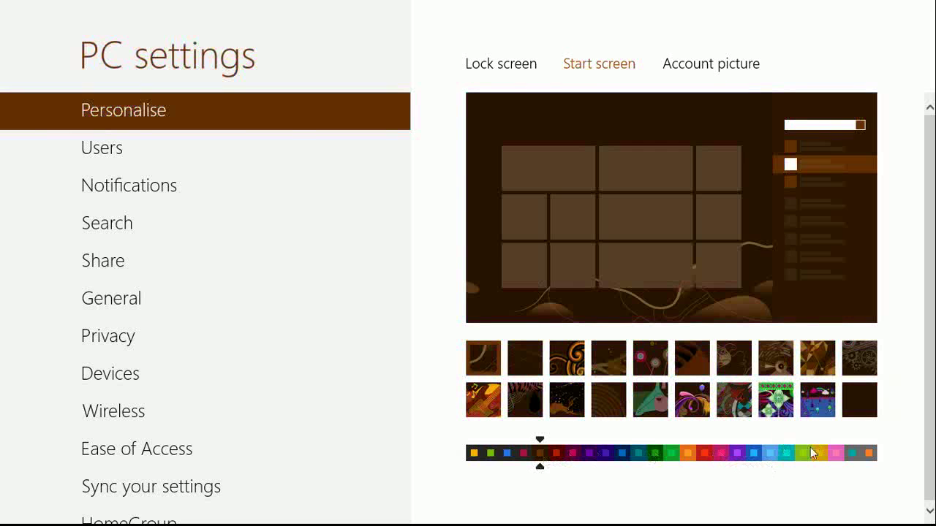
pyautogui.click(671, 459)
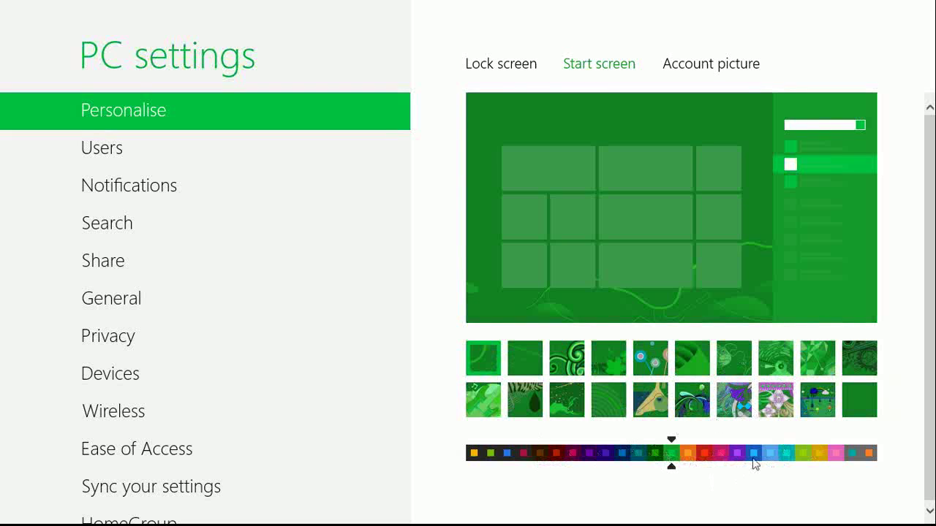
pyautogui.moveTo(672, 471); pyautogui.dragTo(749, 469)
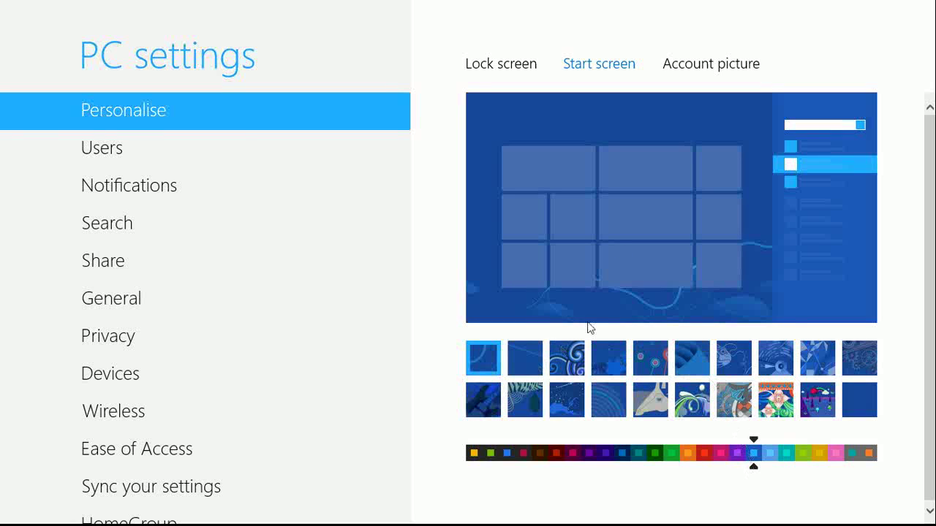
# - Try several Start screen background patterns, then apply the first pattern in the second row
pyautogui.click(859, 360)
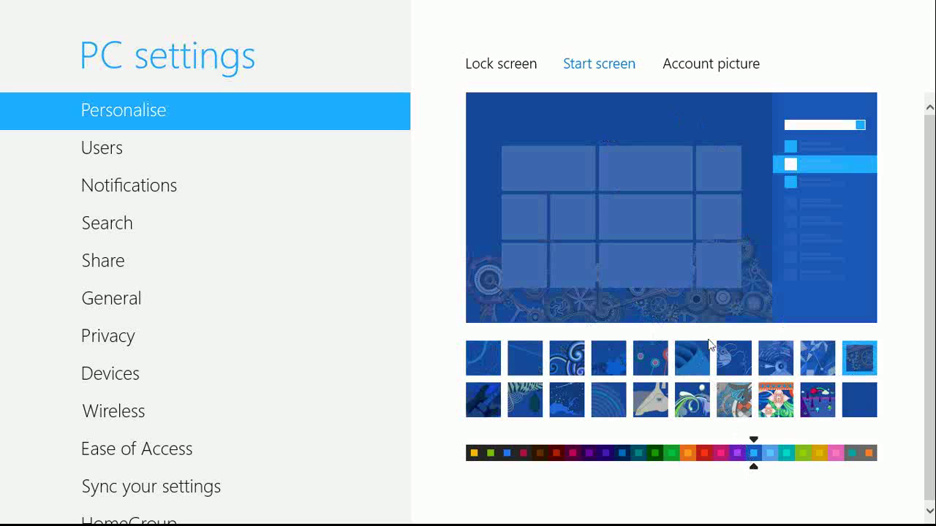
pyautogui.click(776, 400)
pyautogui.click(650, 400)
pyautogui.click(608, 400)
pyautogui.click(566, 400)
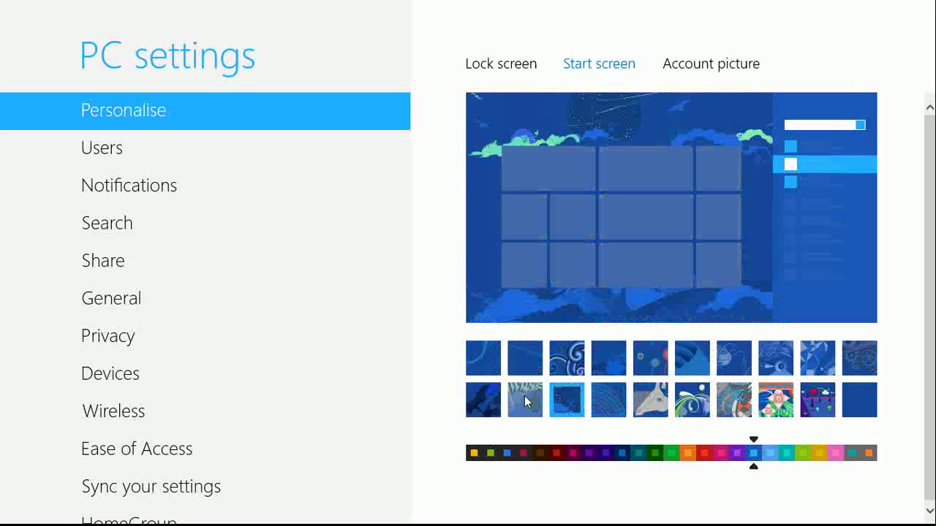
pyautogui.click(525, 400)
pyautogui.click(480, 399)
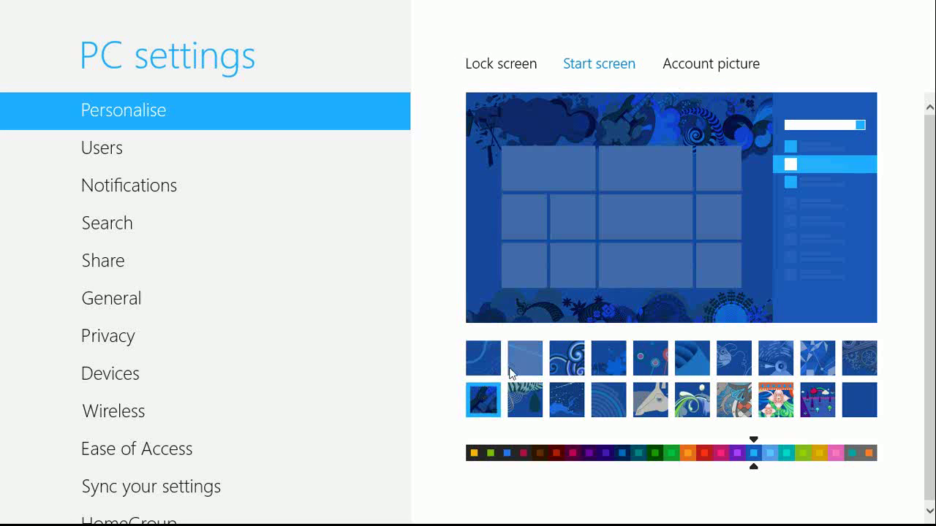
pyautogui.click(510, 373)
pyautogui.click(482, 398)
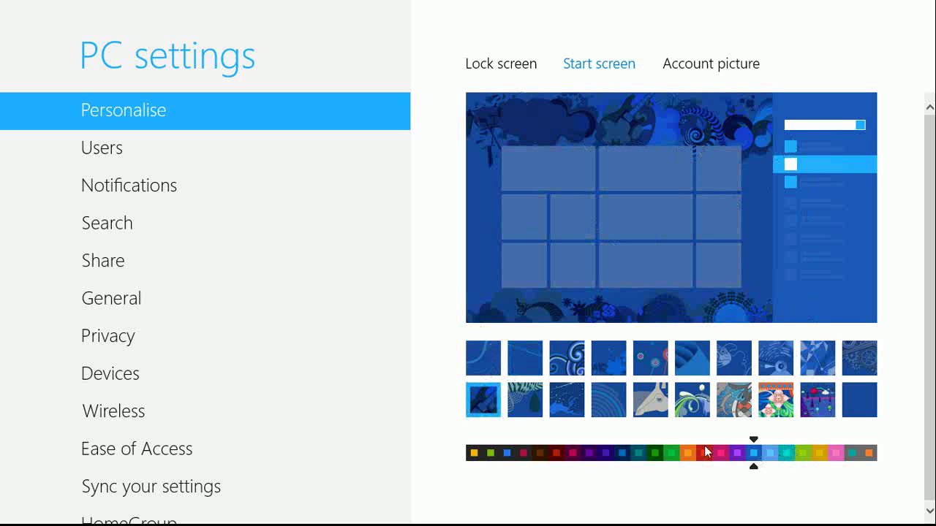
# - Try the railway track, nautilus shell and piano keys pictures as the lock screen background
pyautogui.click(496, 68)
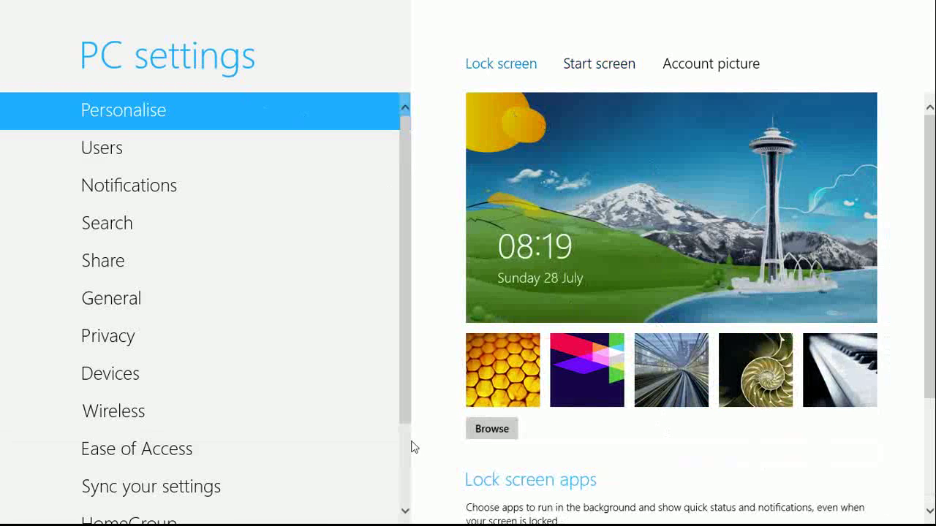
pyautogui.click(659, 381)
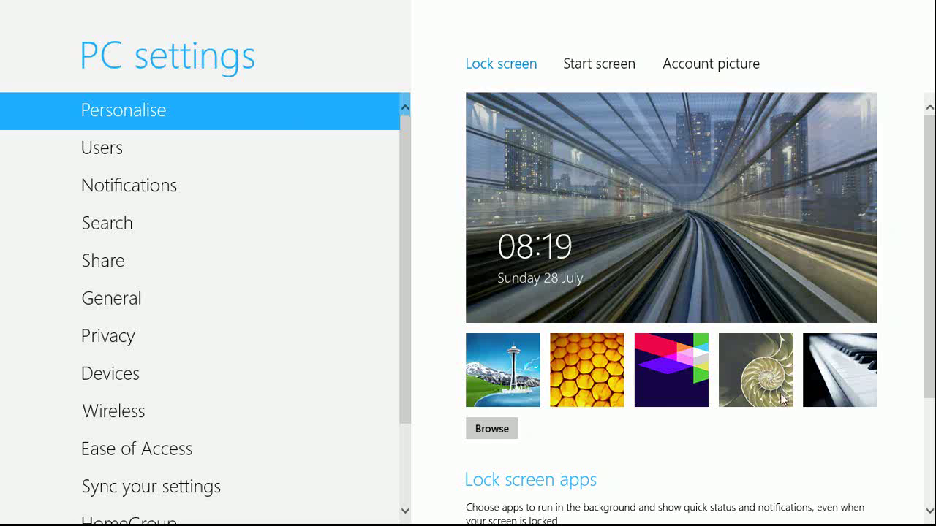
pyautogui.click(783, 398)
pyautogui.click(861, 391)
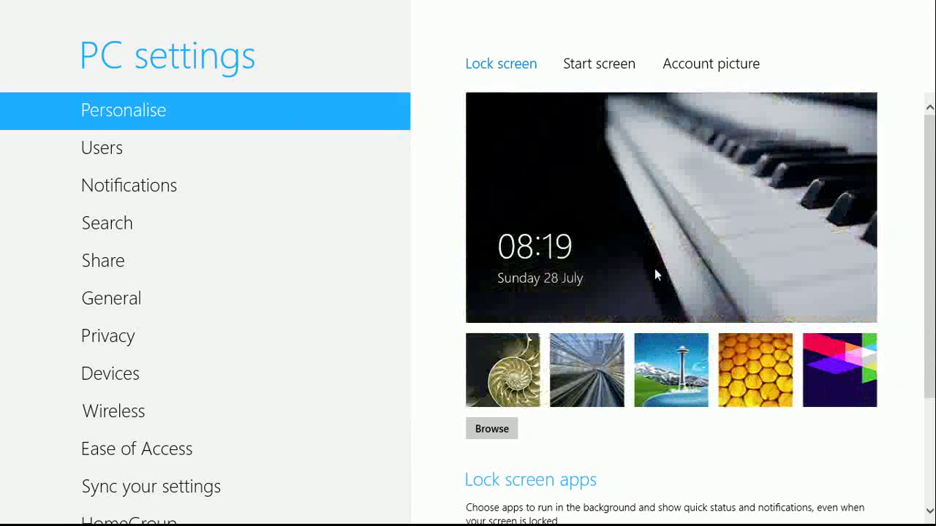
pyautogui.click(586, 370)
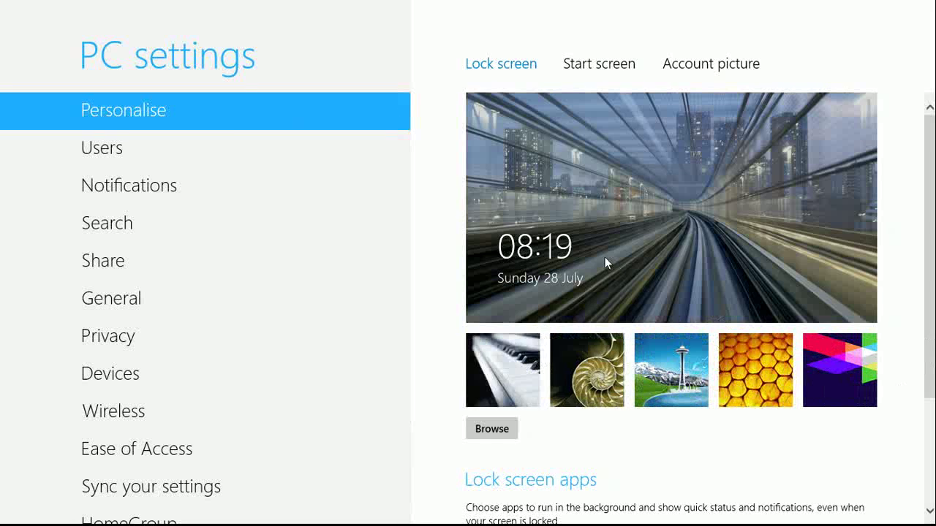
pyautogui.click(534, 369)
# - Set the purple and pink abstract smoke image from the HD wallpaper folder on drive F: as the lock screen picture
pyautogui.click(512, 430)
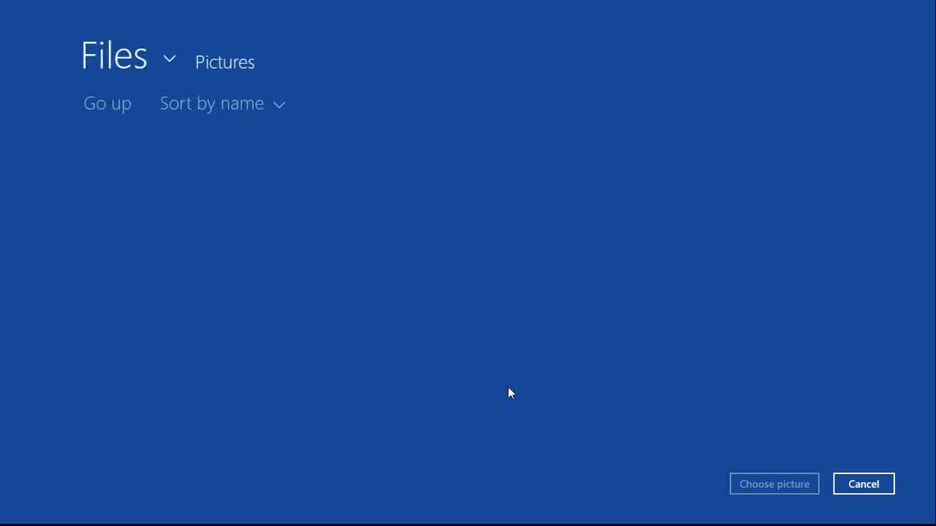
pyautogui.click(124, 112)
pyautogui.click(124, 112)
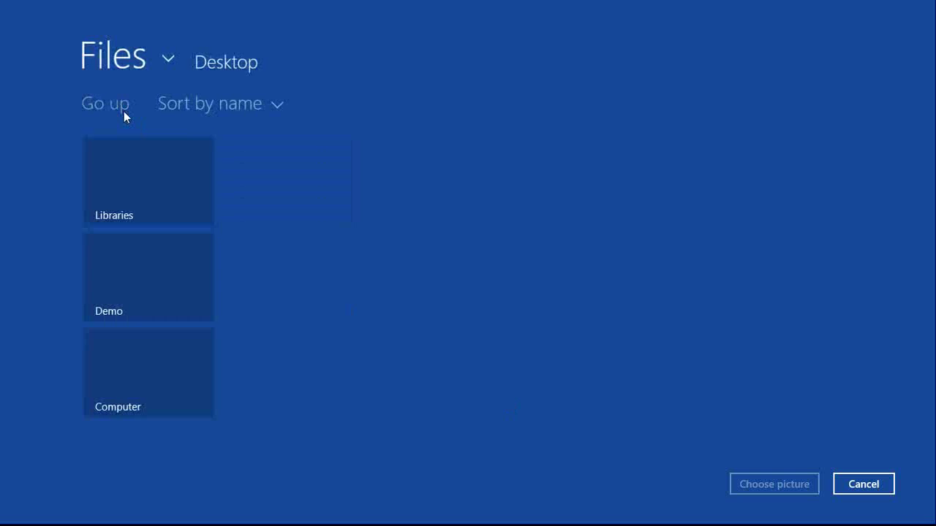
pyautogui.click(134, 353)
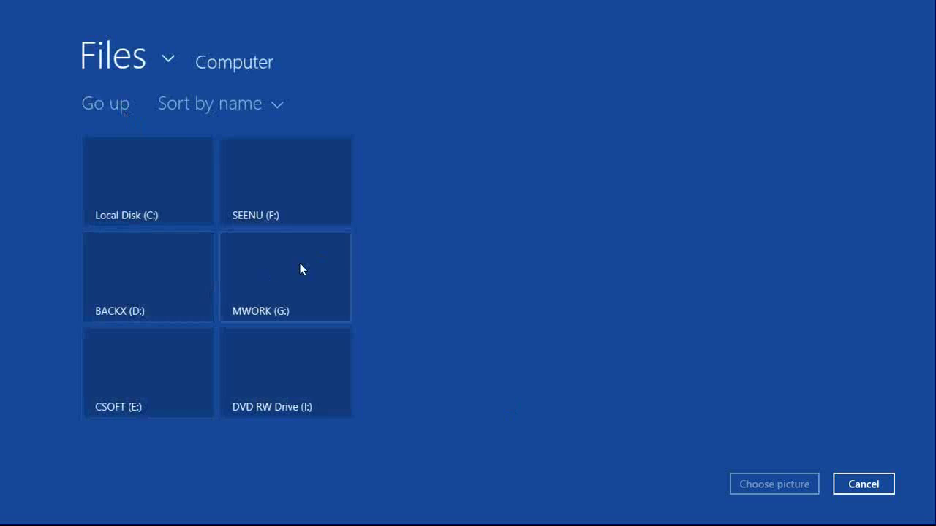
pyautogui.click(269, 210)
pyautogui.click(155, 288)
pyautogui.click(161, 276)
pyautogui.click(312, 299)
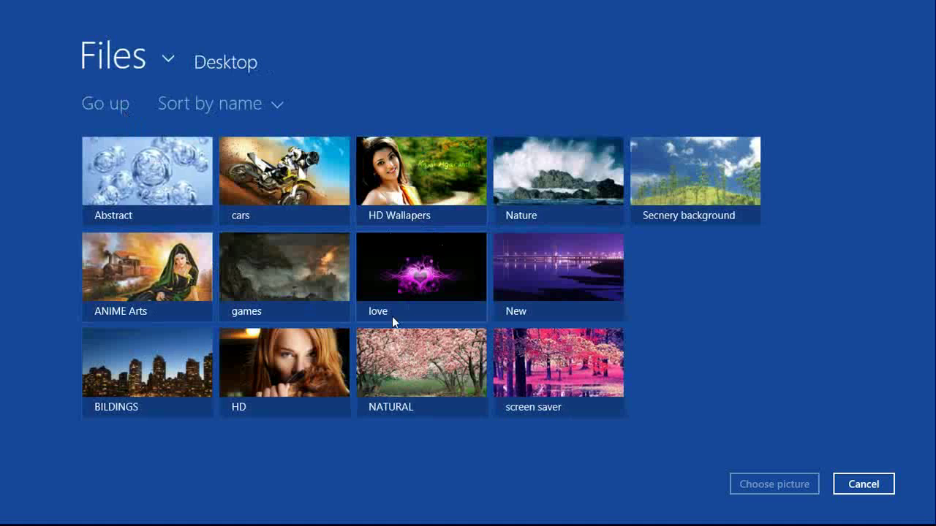
pyautogui.click(257, 369)
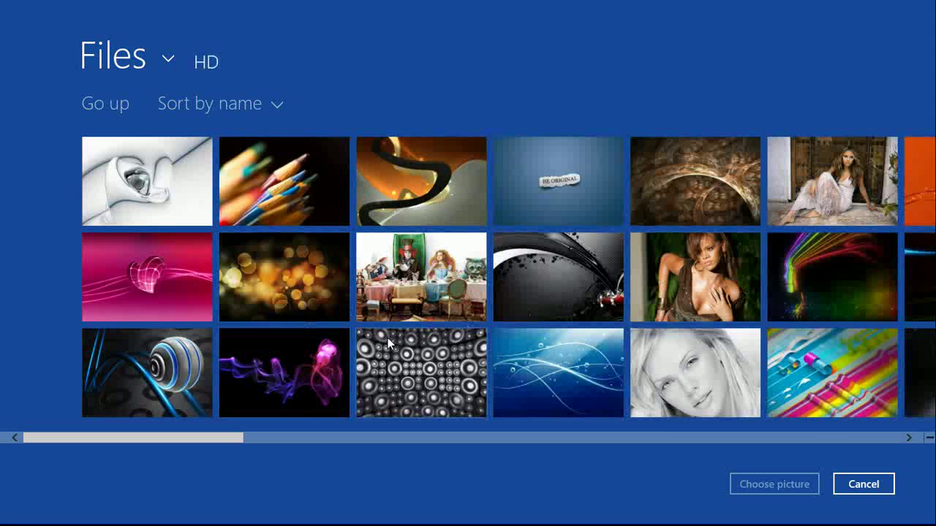
pyautogui.click(305, 365)
pyautogui.click(750, 483)
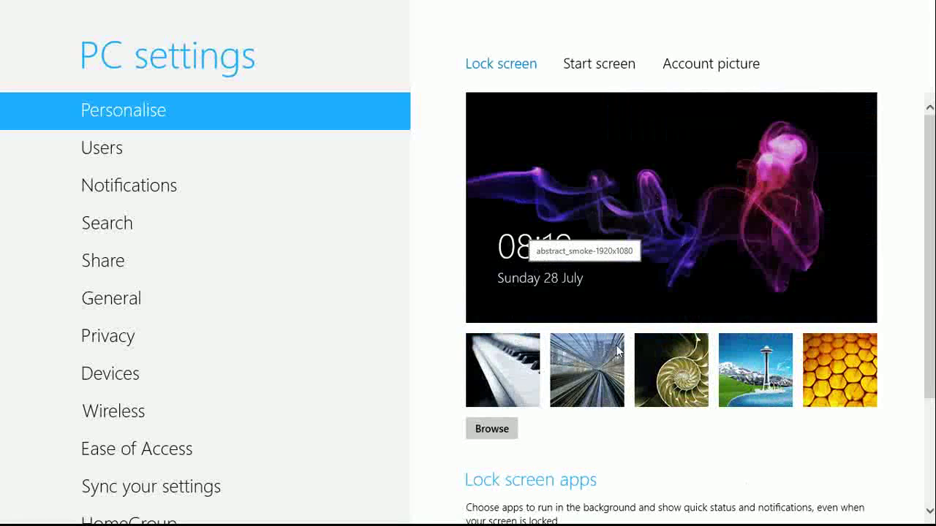
# - Review the lock screen apps, the Start screen design and the account picture in the personalisation settings
pyautogui.scroll(-3, 537, 440)
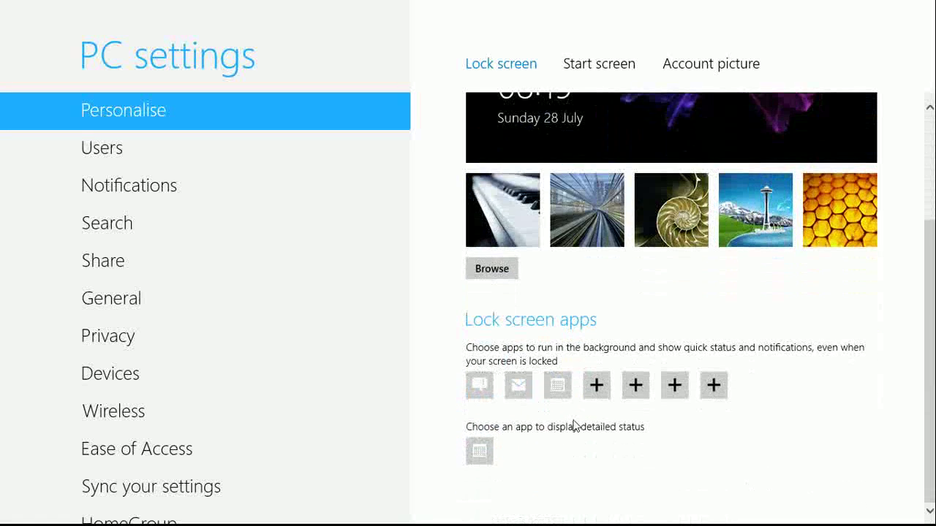
pyautogui.scroll(3, 573, 426)
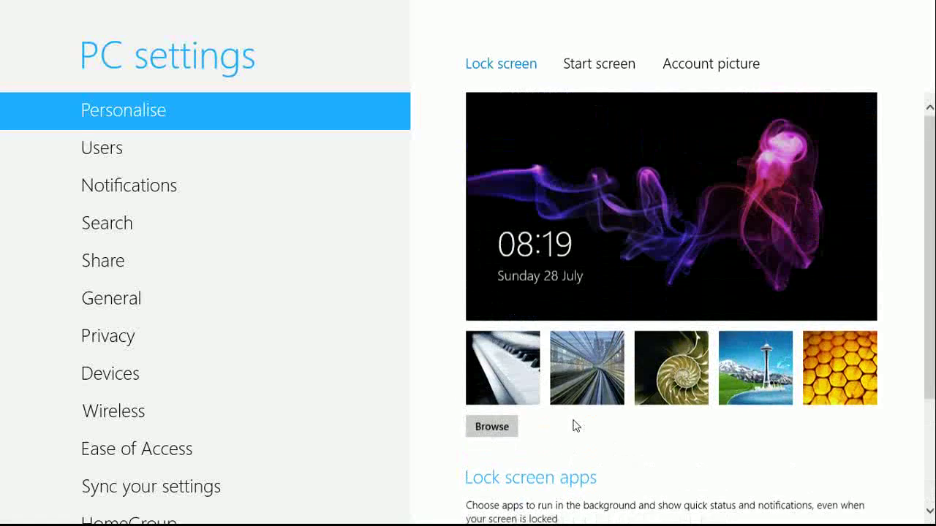
pyautogui.click(720, 64)
pyautogui.click(605, 70)
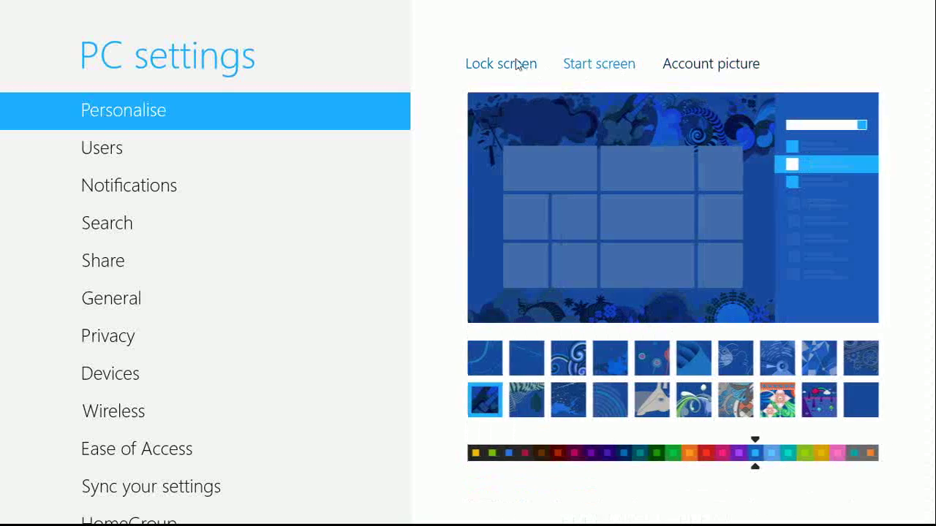
pyautogui.click(511, 64)
pyautogui.click(672, 64)
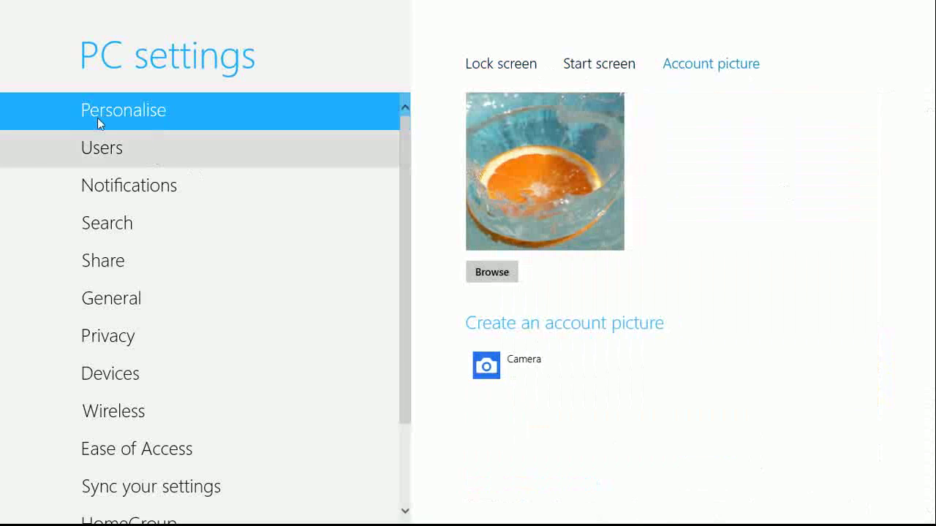
# - Switch to the desktop, refresh it and close the PC settings app running in the background
pyautogui.click(22, 14)
pyautogui.rightClick(240, 85)
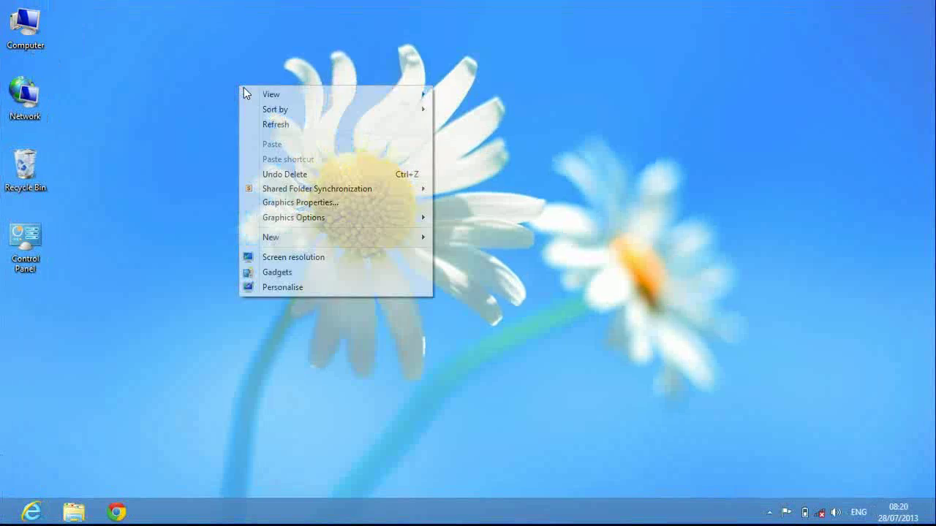
pyautogui.click(275, 125)
pyautogui.rightClick(8, 6)
pyautogui.click(34, 9)
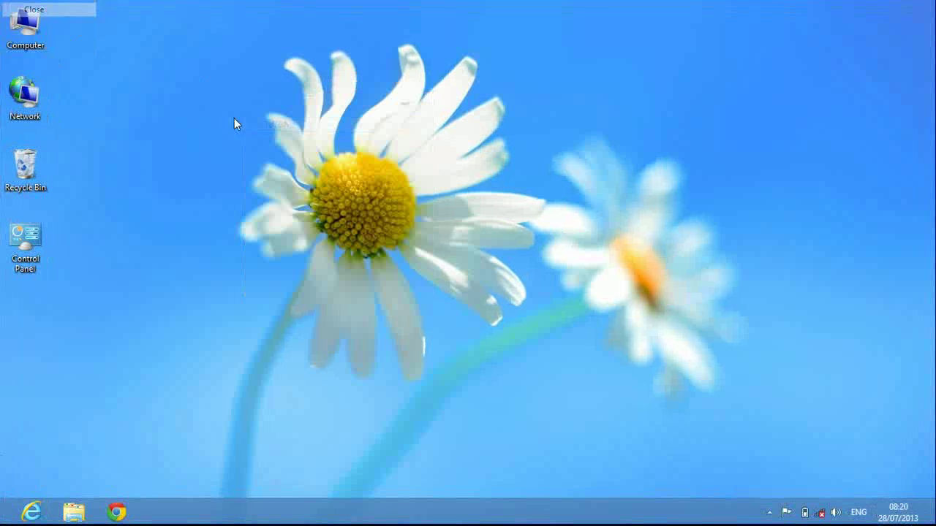
# - Refresh the desktop two more times
pyautogui.rightClick(235, 54)
pyautogui.click(298, 95)
pyautogui.rightClick(259, 51)
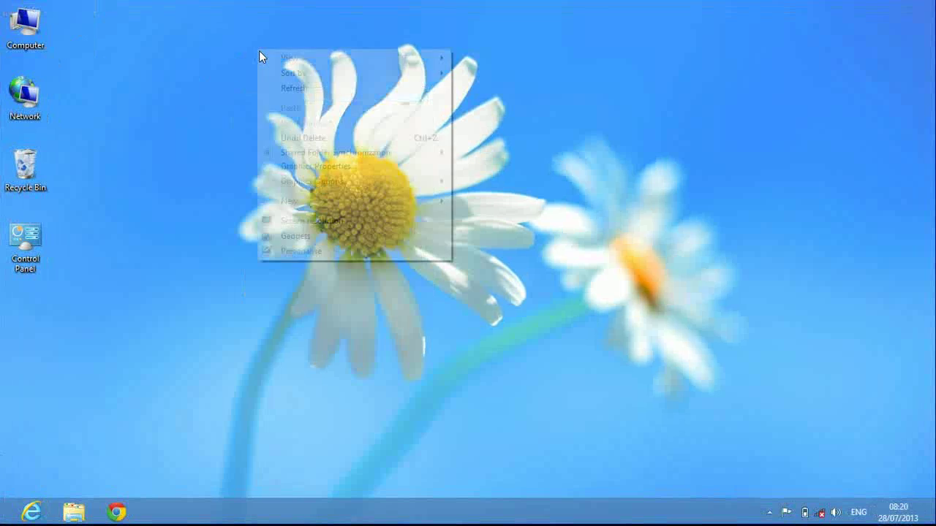
pyautogui.click(286, 88)
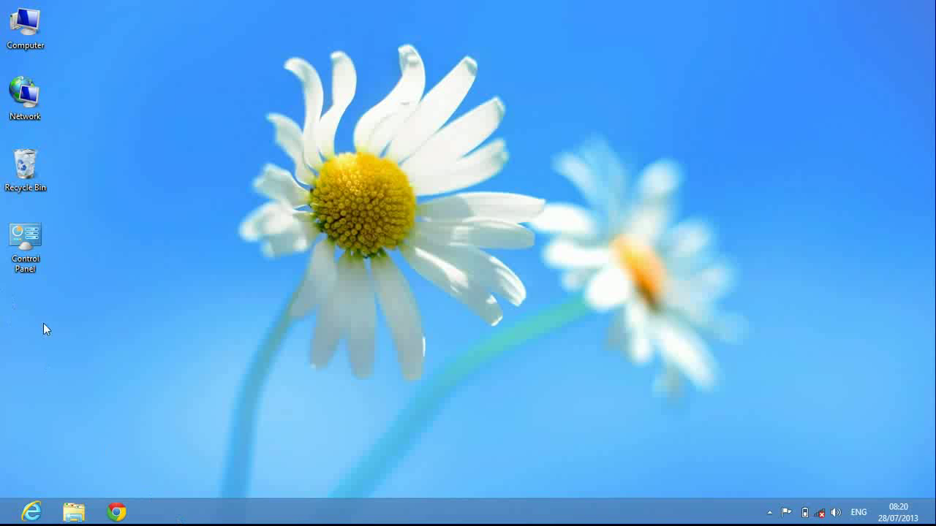
# - Hide all icons on the desktop
pyautogui.rightClick(178, 165)
pyautogui.moveTo(350, 178)
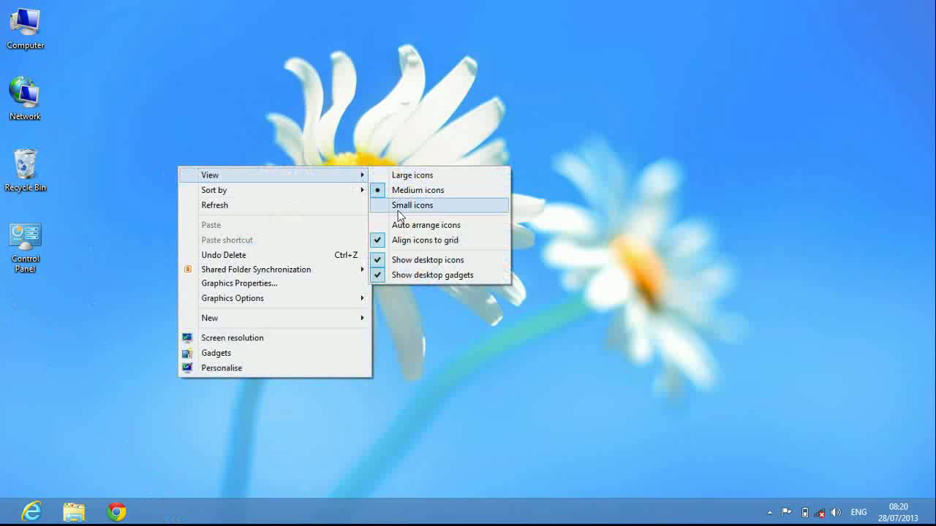
pyautogui.click(397, 259)
pyautogui.rightClick(258, 141)
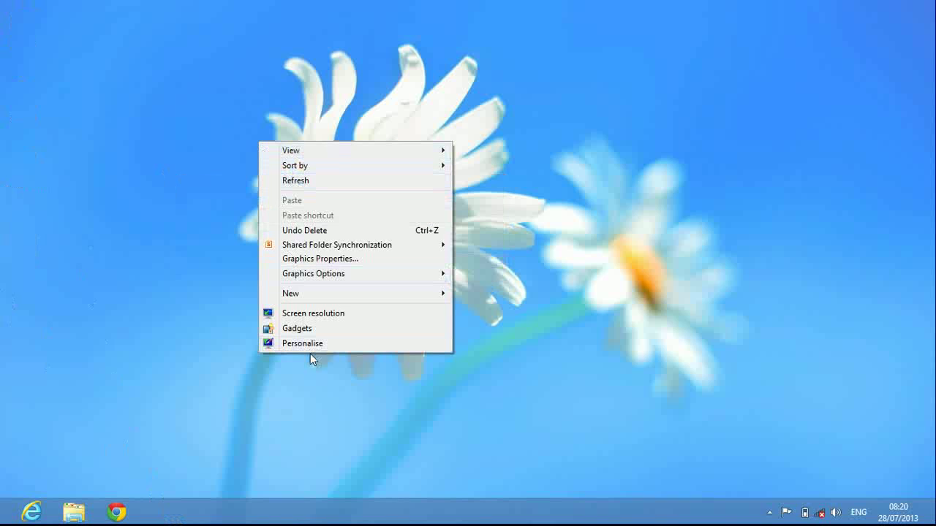
# - Turn on auto-hide for the taskbar in its properties and confirm the change
pyautogui.rightClick(270, 508)
pyautogui.rightClick(269, 512)
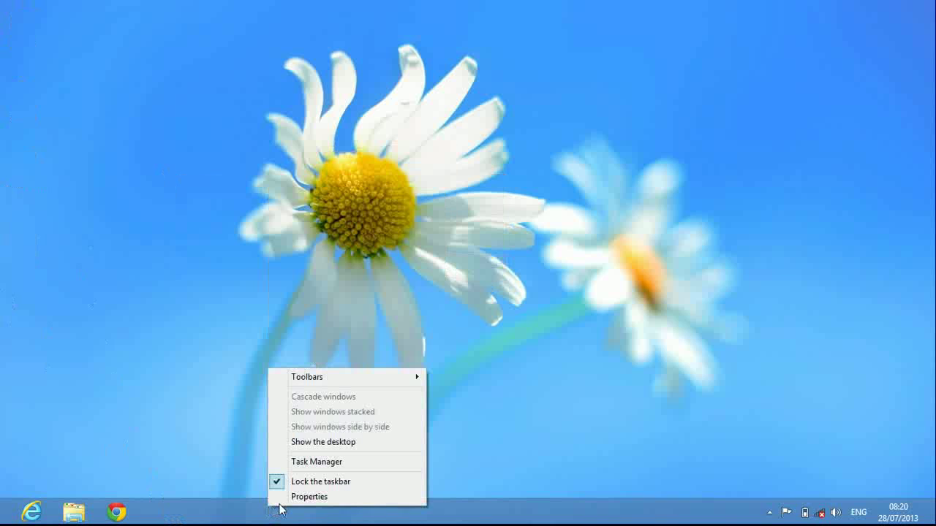
pyautogui.click(286, 497)
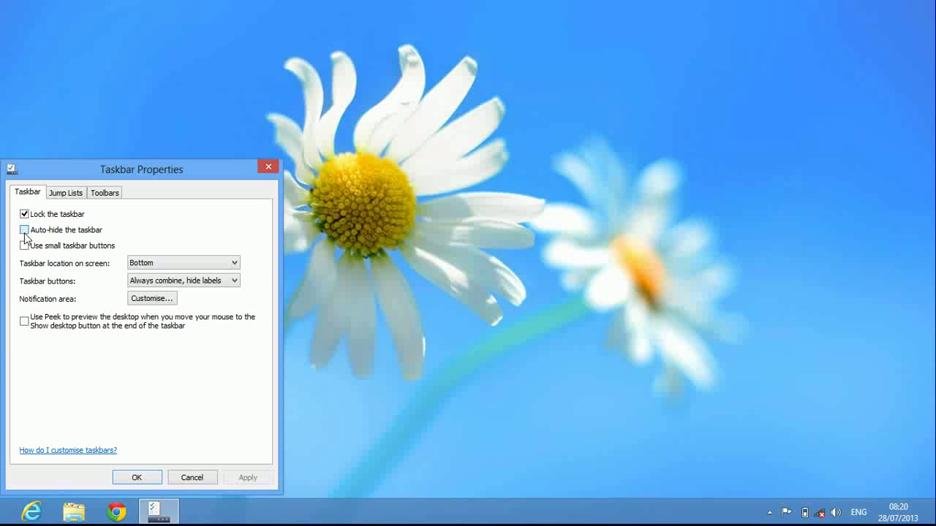
pyautogui.click(136, 479)
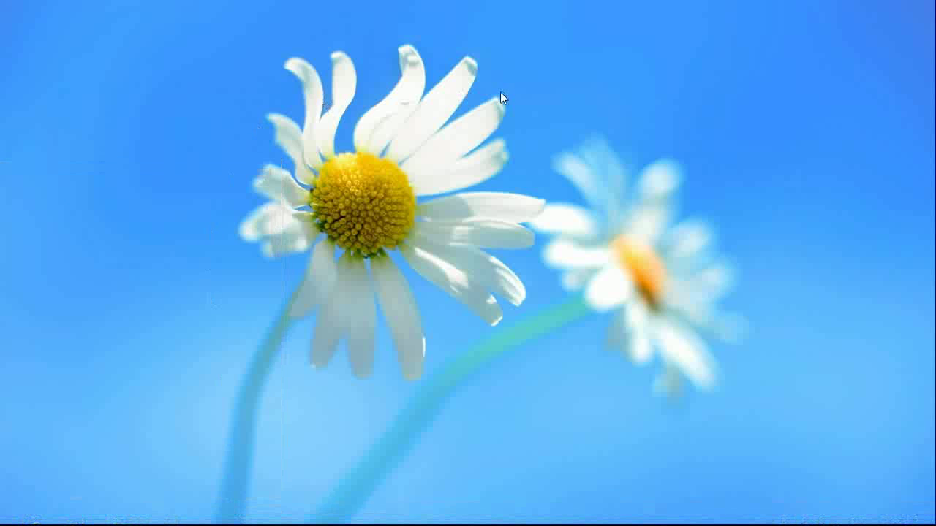
# - Check the Start screen's new background and account picture, then return to the desktop
pyautogui.press('super')
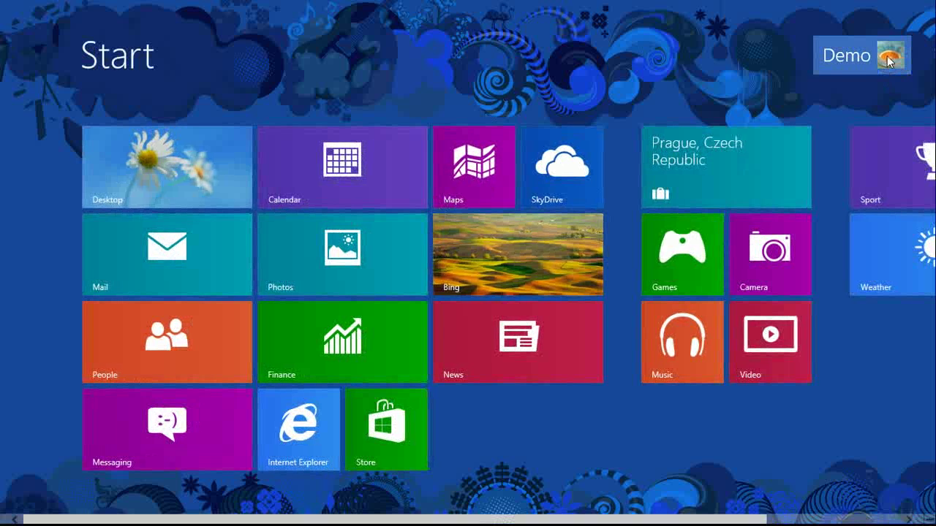
pyautogui.click(165, 199)
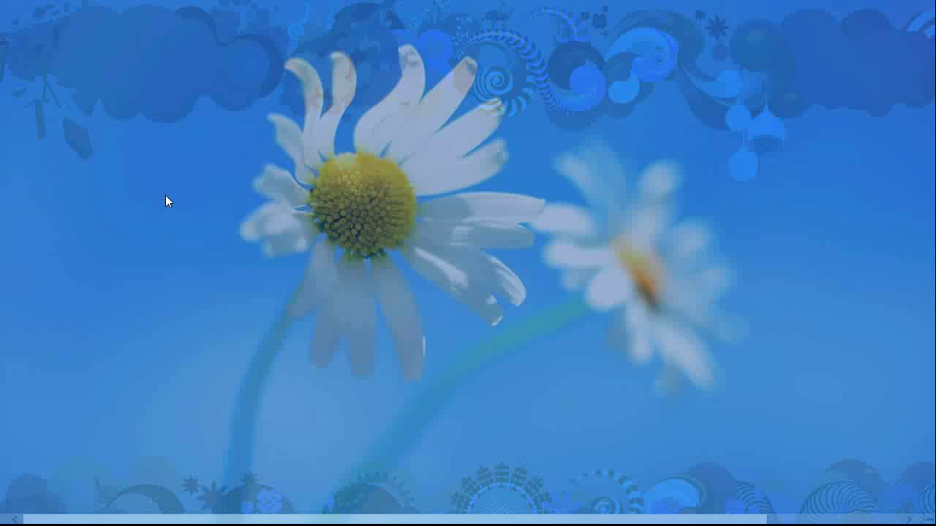
pyautogui.rightClick(302, 101)
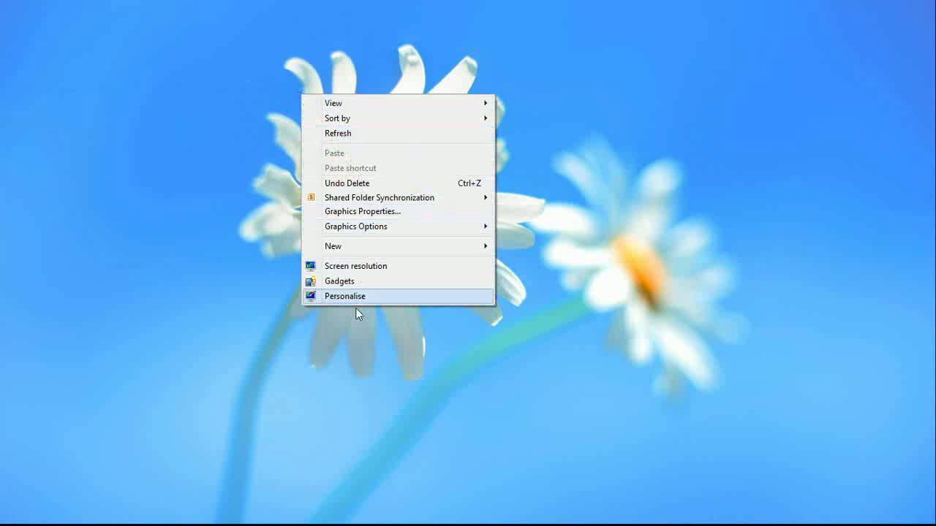
pyautogui.click(212, 114)
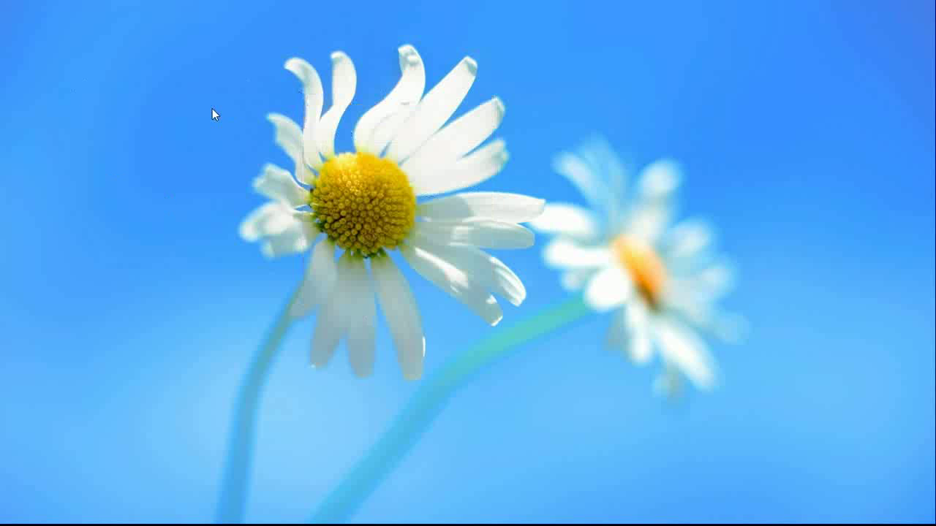
# - Show the hidden desktop icons again
pyautogui.rightClick(234, 124)
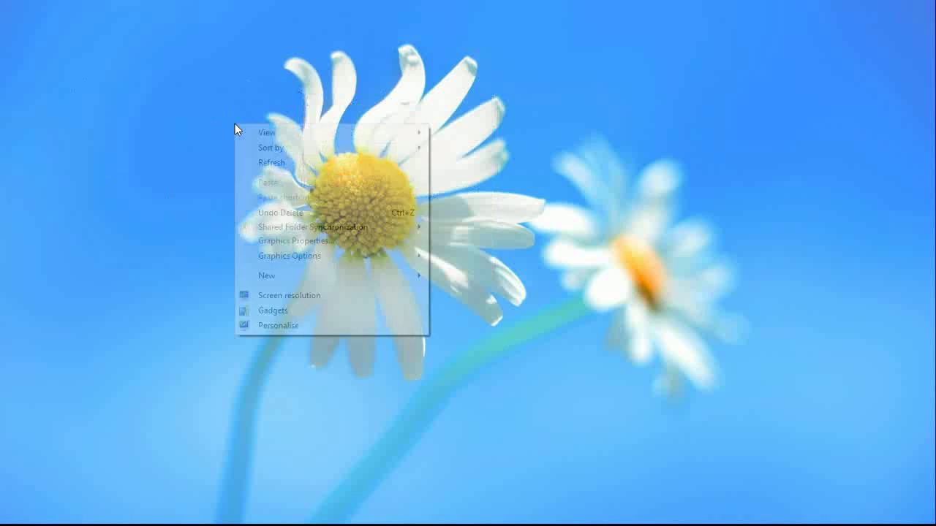
pyautogui.moveTo(317, 133)
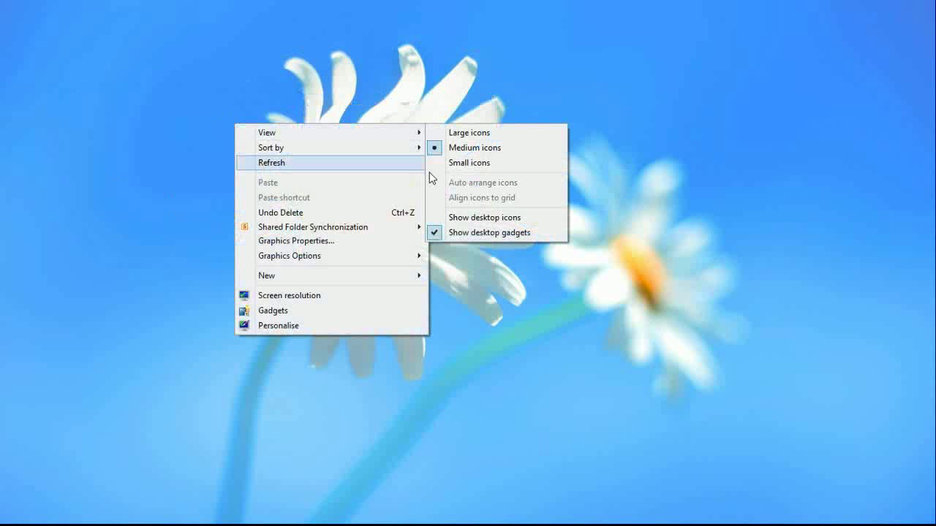
pyautogui.click(442, 215)
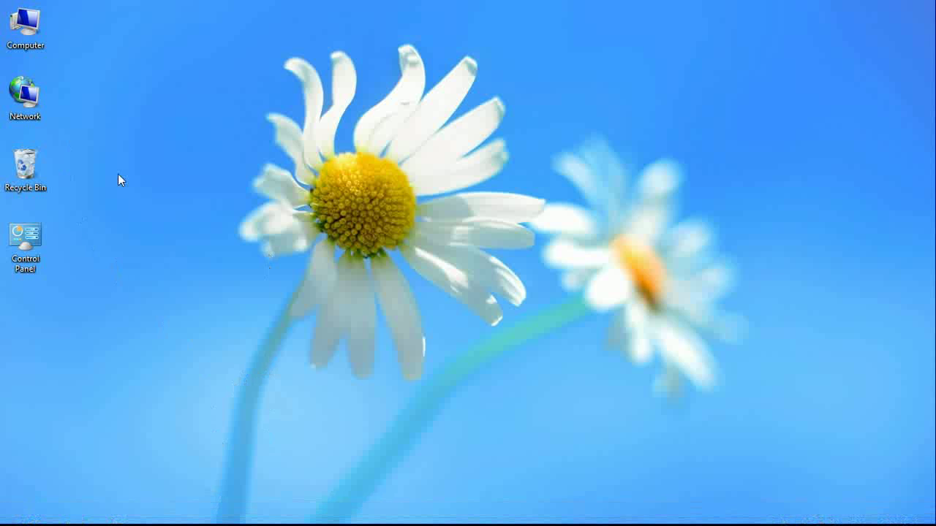
# - Reveal the auto-hidden taskbar, then open the desktop Personalisation window
pyautogui.moveTo(29, 241); pyautogui.dragTo(184, 496)
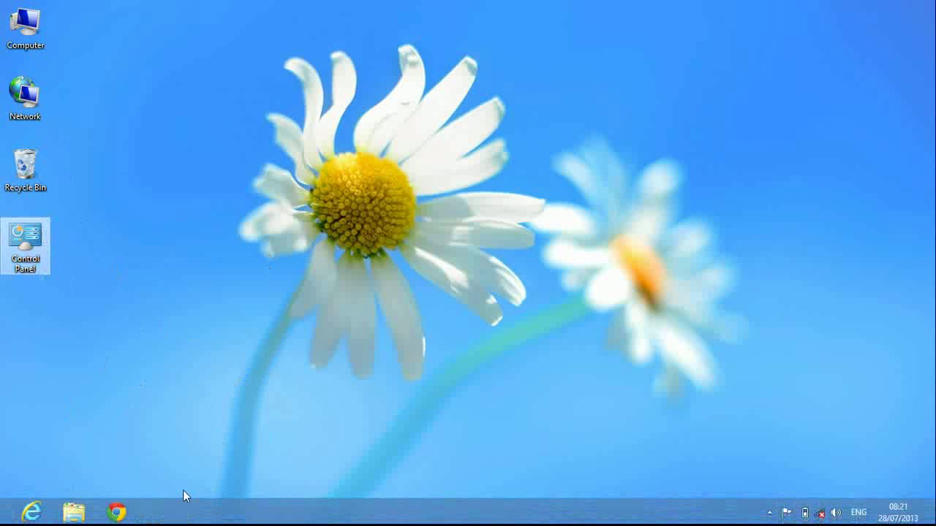
pyautogui.rightClick(300, 217)
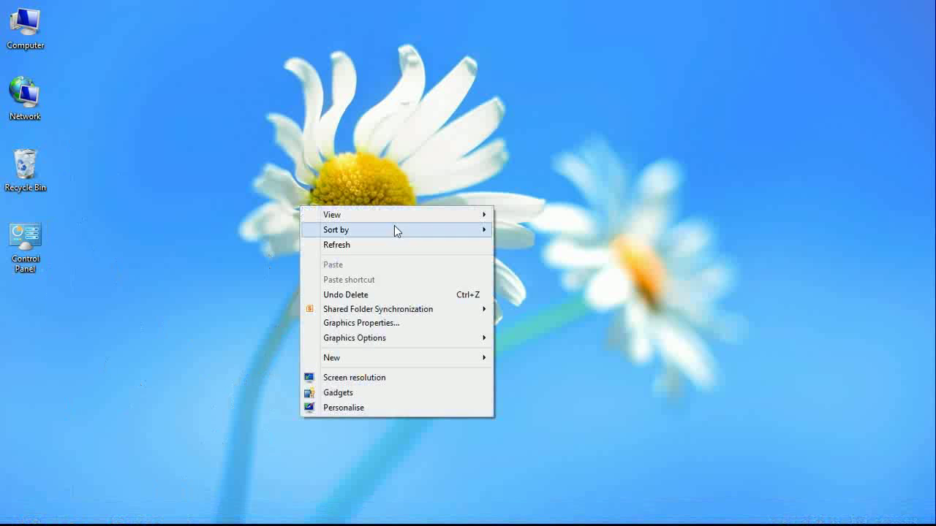
pyautogui.click(432, 407)
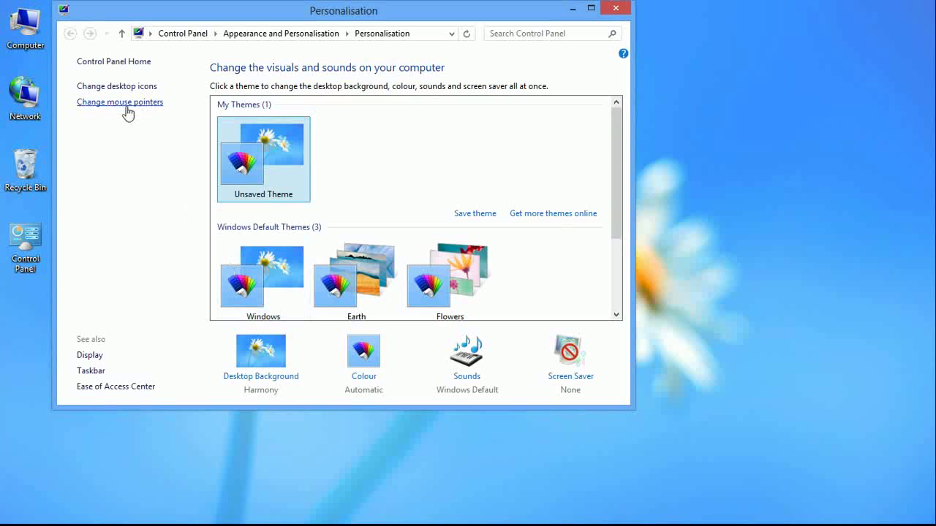